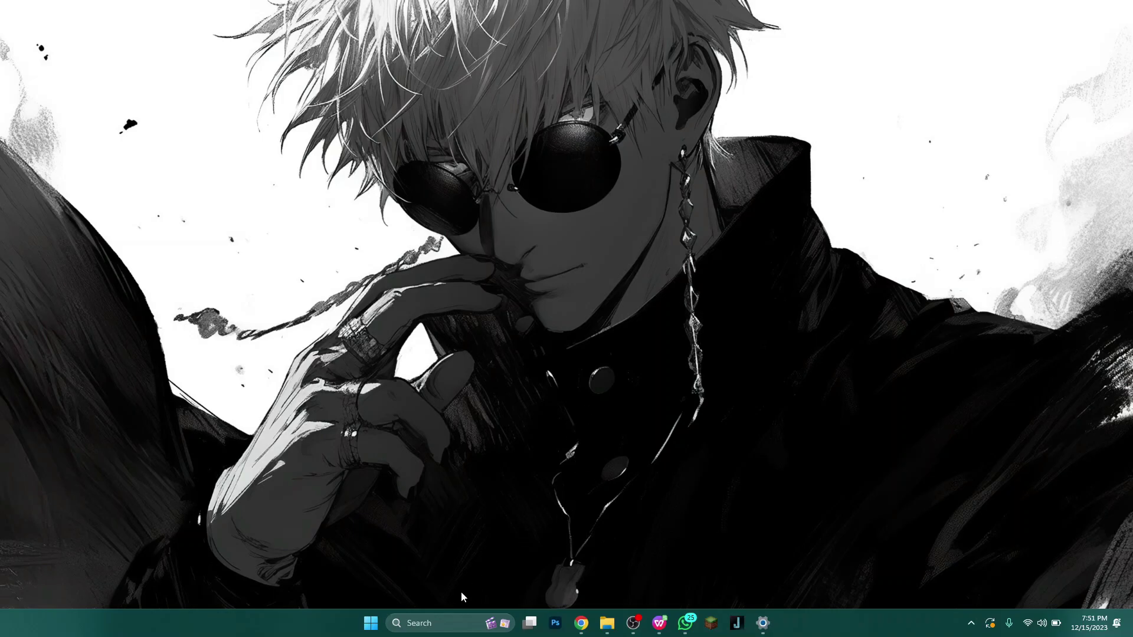
Launch Microsoft Store by searching 'micro' from the taskbar search box.
{"action": "left_click", "coordinate": [433, 622]}
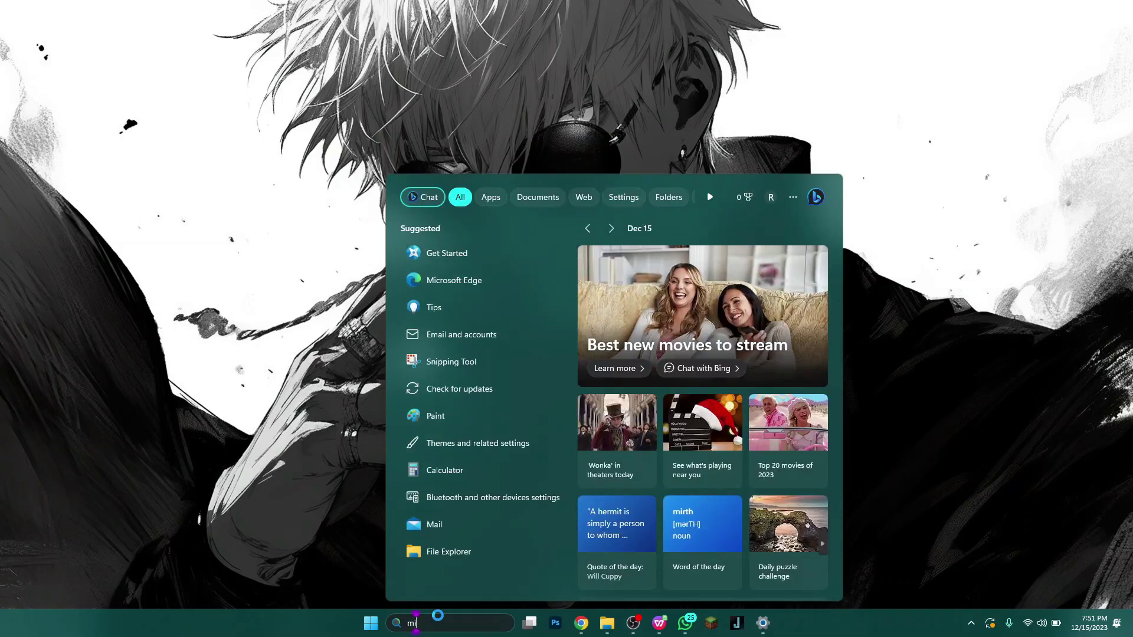
{"action": "type", "text": "micro"}
{"action": "key", "text": "Return"}
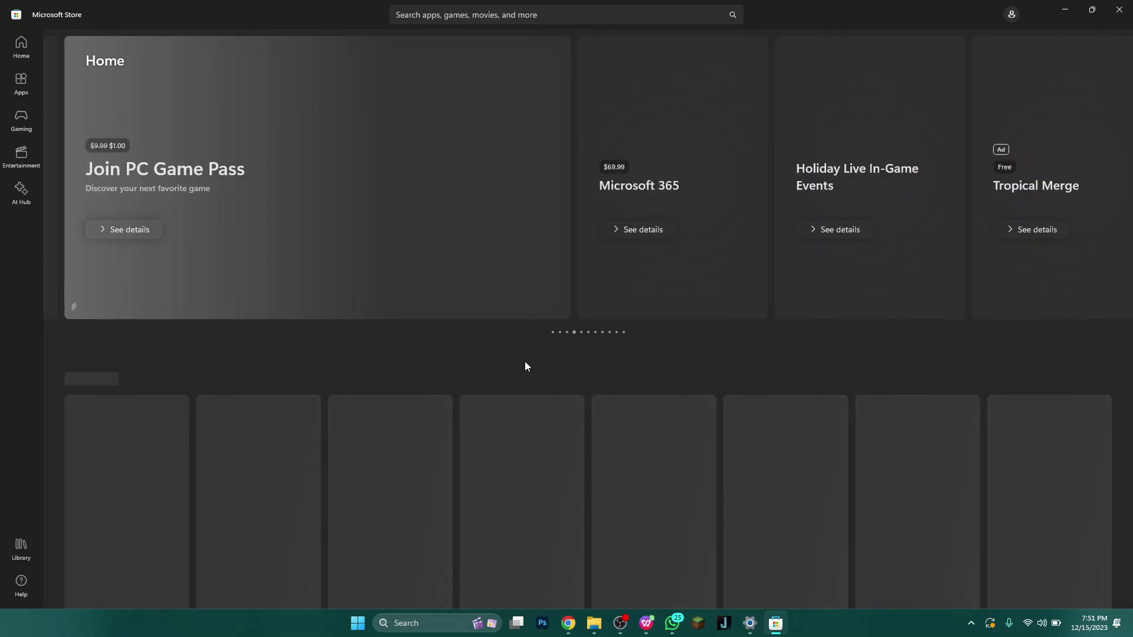
Search the Store for 'translucent tb' and open the TranslucentTB app page.
{"action": "left_click", "coordinate": [481, 15]}
{"action": "type", "text": "translucent tb"}
{"action": "key", "text": "Return"}
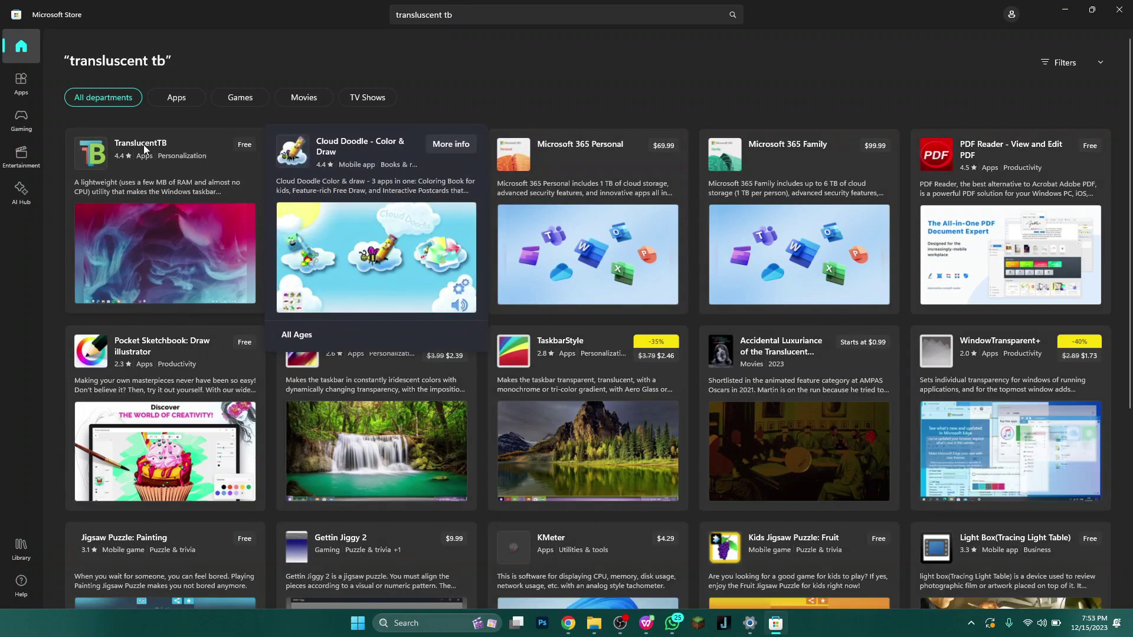
{"action": "left_click", "coordinate": [144, 145]}
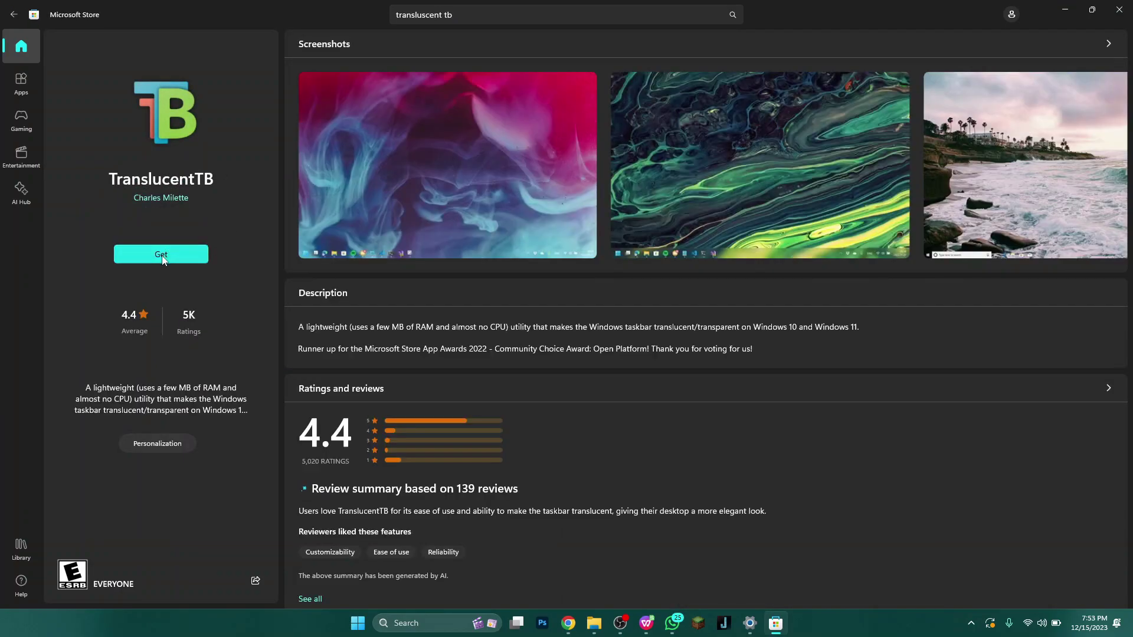
Install and launch TranslucentTB, then dismiss its welcome dialog with Continue.
{"action": "left_click", "coordinate": [161, 256]}
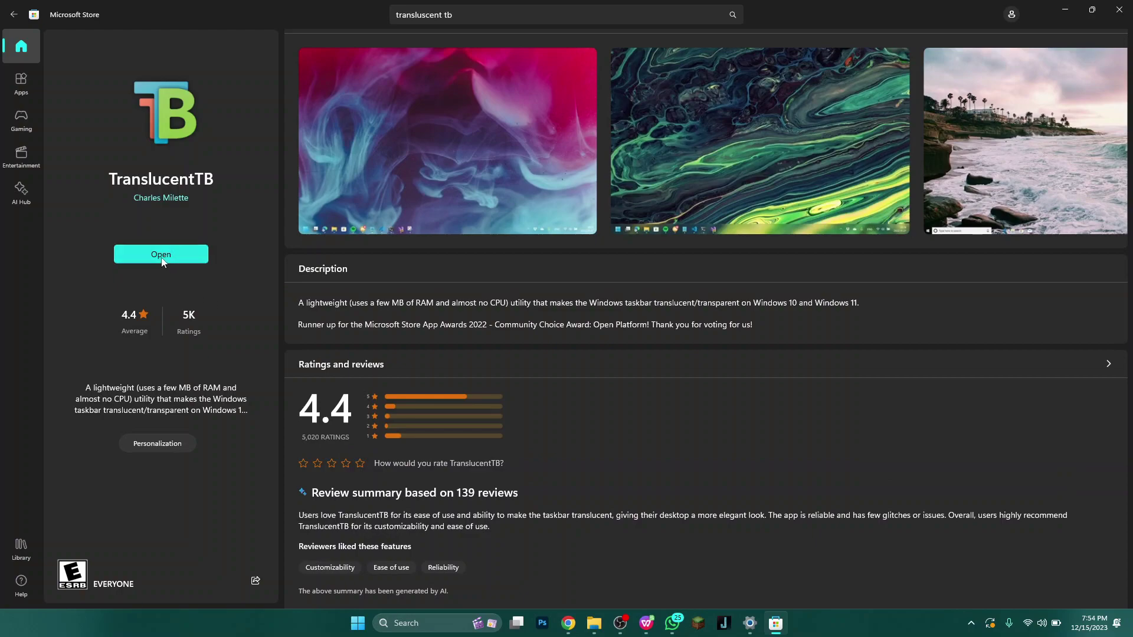
{"action": "left_click", "coordinate": [162, 256]}
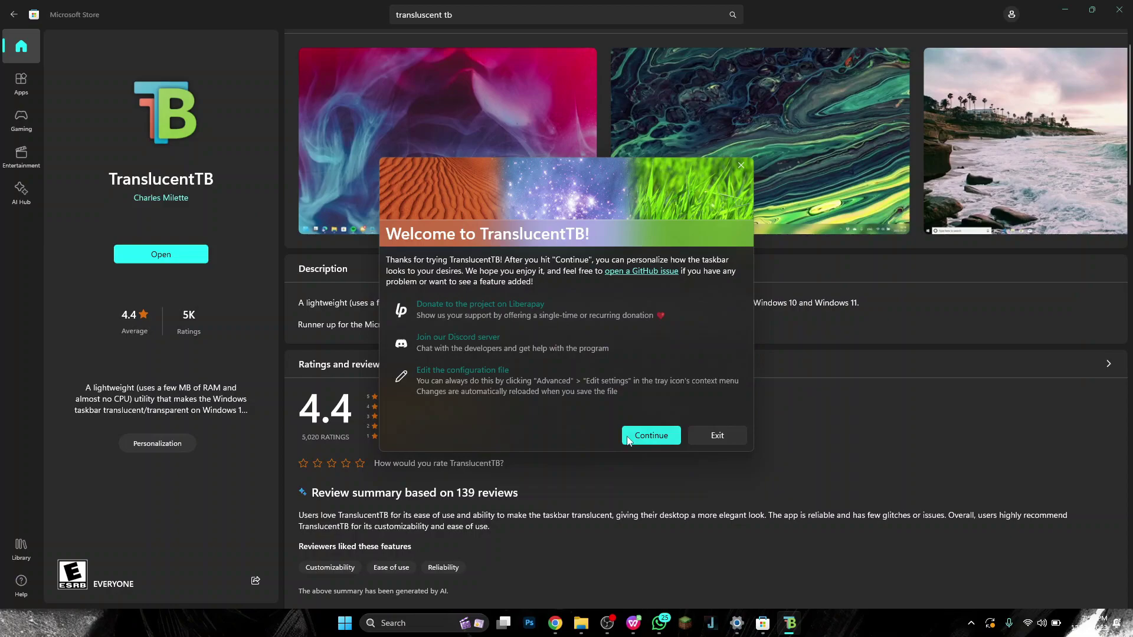
{"action": "left_click", "coordinate": [652, 435]}
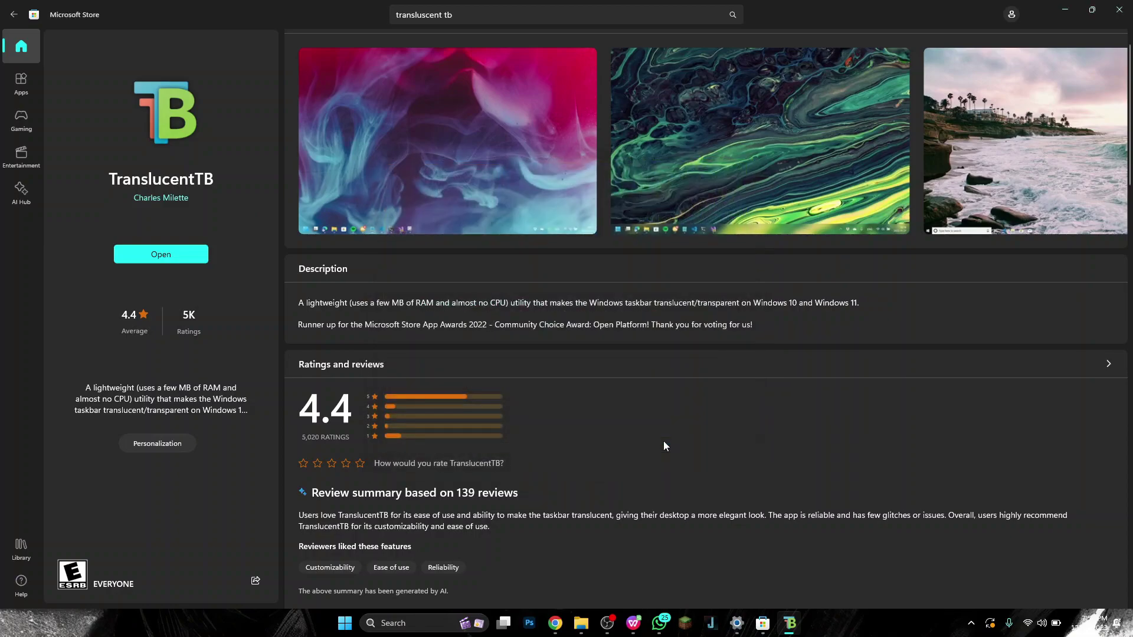
Minimize the Store and set TranslucentTB's Desktop taskbar style to Normal from its tray menu.
{"action": "left_click", "coordinate": [1064, 9]}
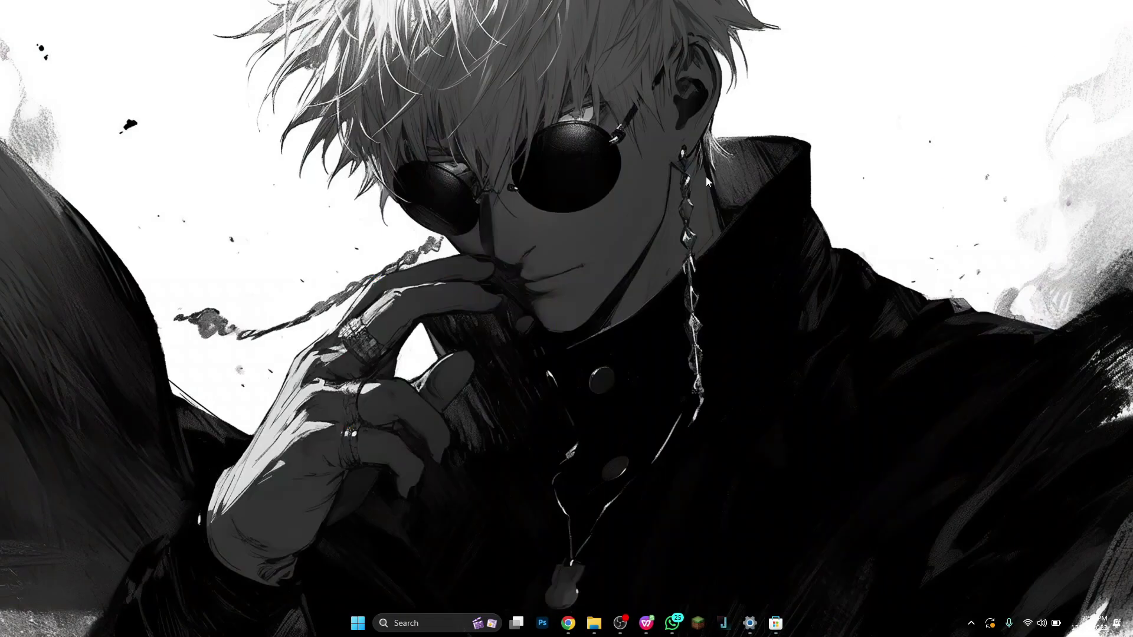
{"action": "left_click", "coordinate": [971, 624]}
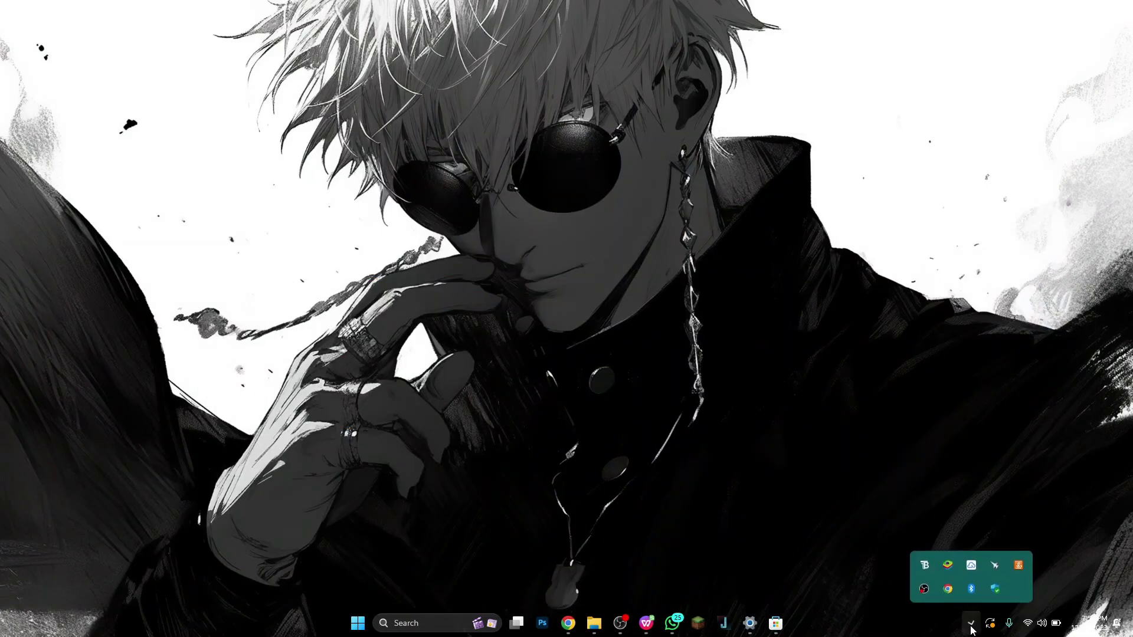
{"action": "right_click", "coordinate": [925, 566]}
{"action": "mouse_move", "coordinate": [974, 309]}
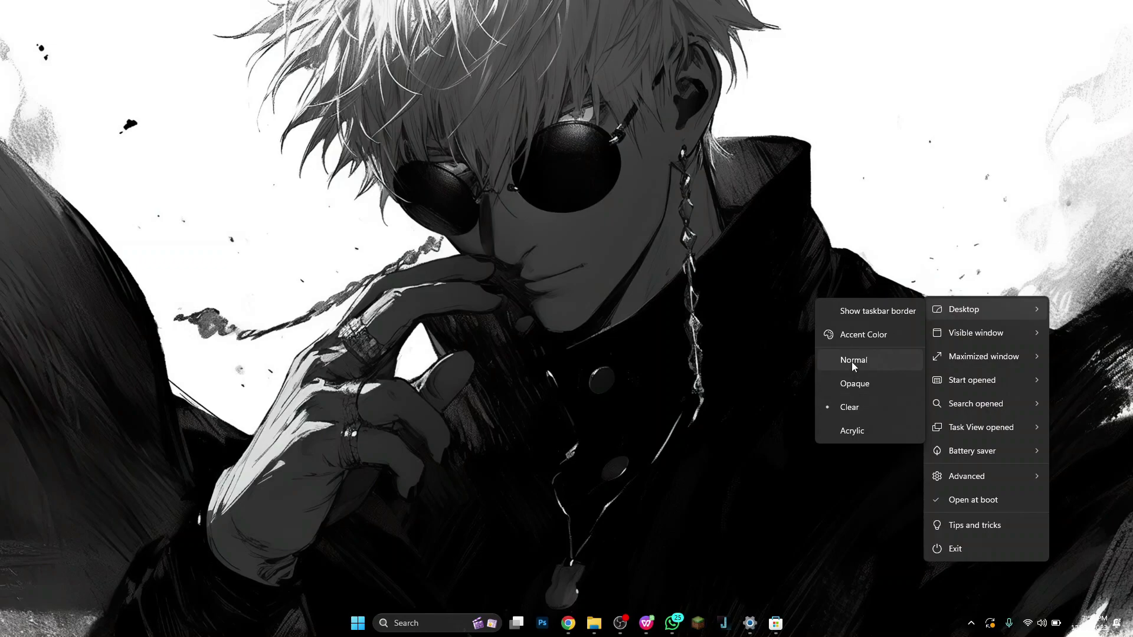
{"action": "left_click", "coordinate": [851, 362]}
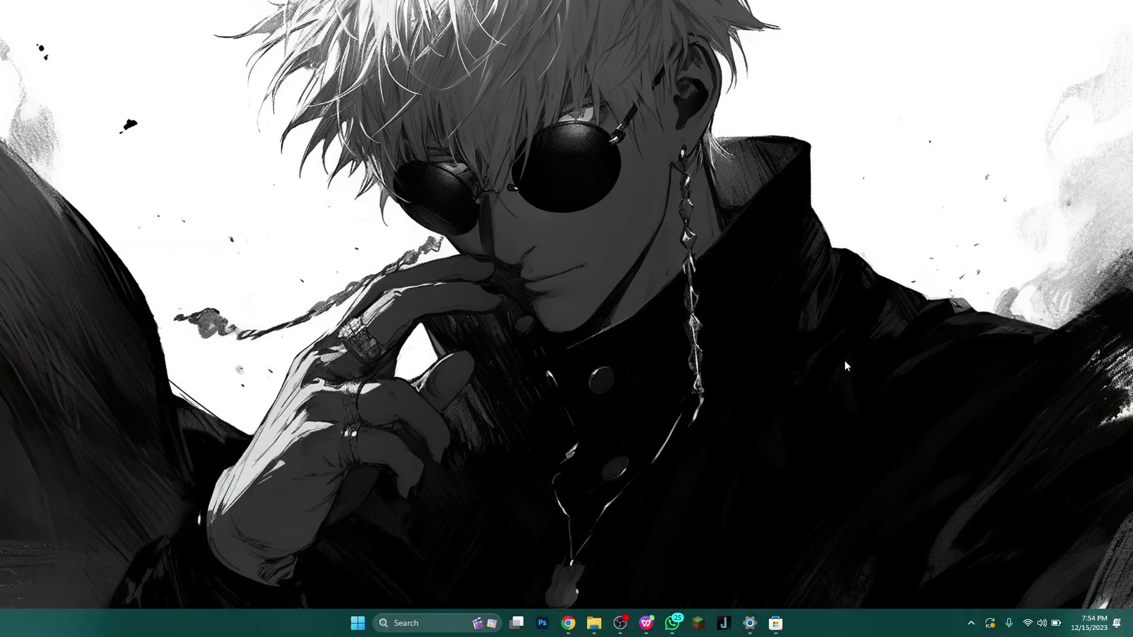
Switch TranslucentTB's Desktop taskbar style to Acrylic from its tray menu.
{"action": "left_click", "coordinate": [971, 624]}
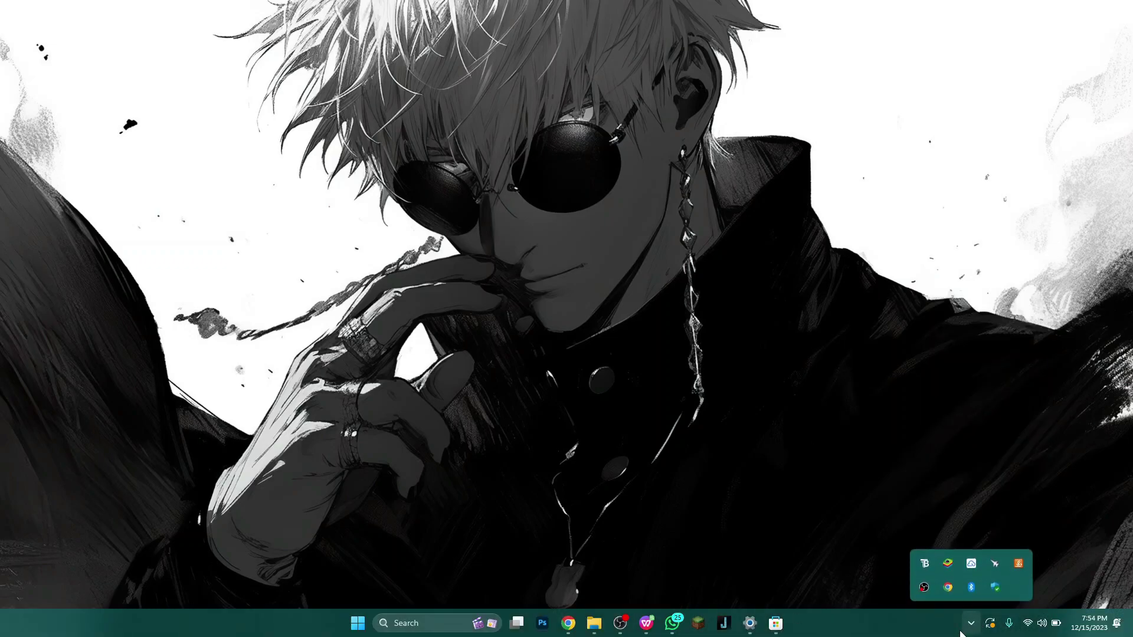
{"action": "left_click", "coordinate": [926, 565]}
{"action": "mouse_move", "coordinate": [966, 355]}
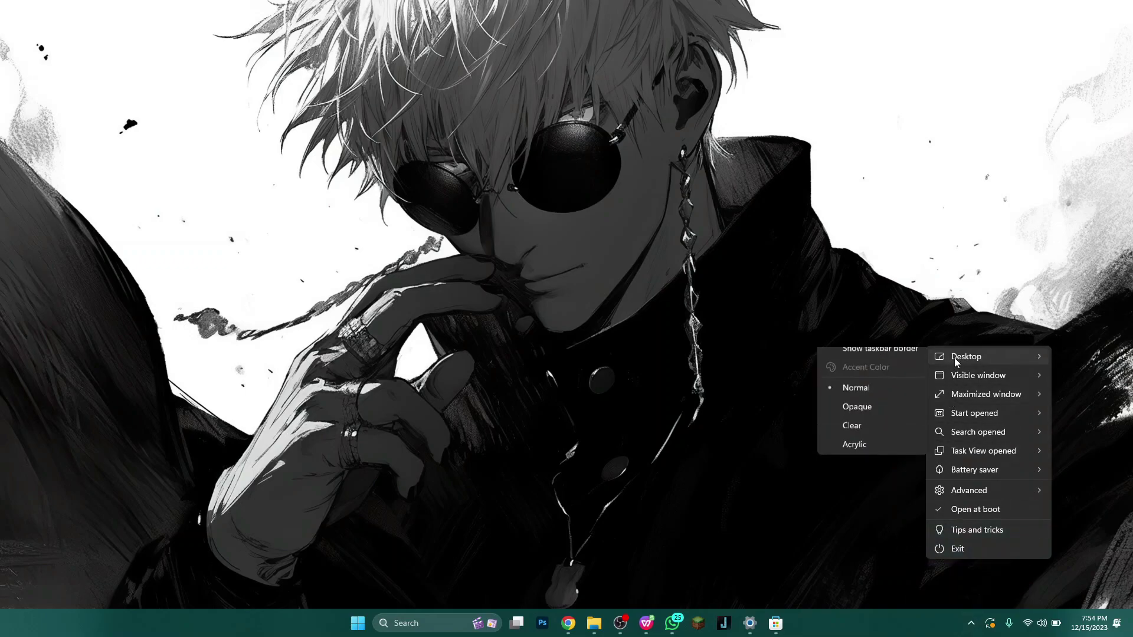
{"action": "left_click", "coordinate": [872, 452]}
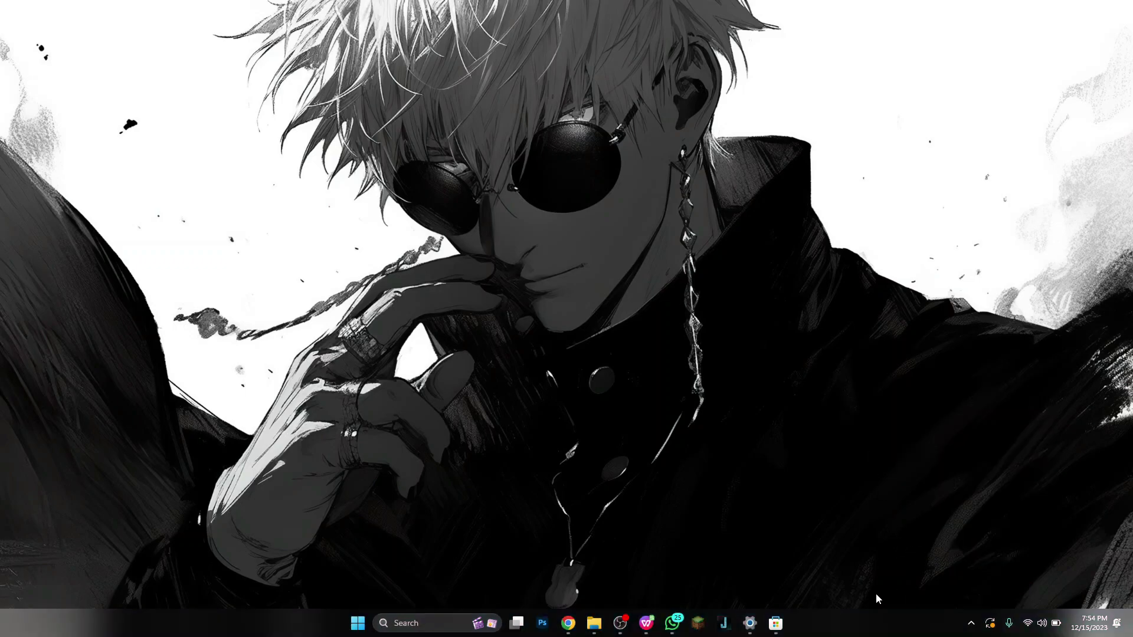